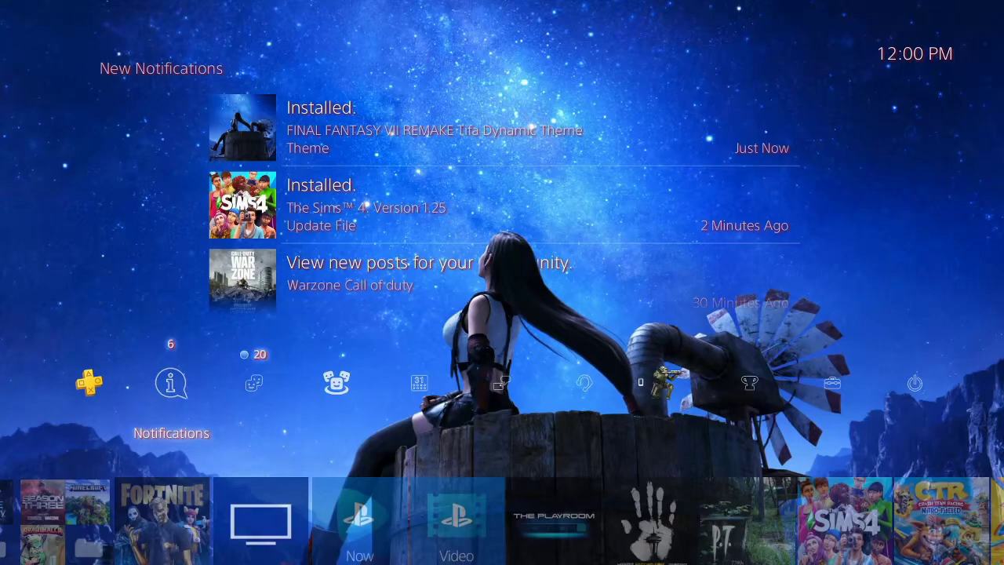
# Go to Settings > Storage to view System Storage at 793.4 GB used of 1.32 TB
pyautogui.press('Right')
pyautogui.press('Right')
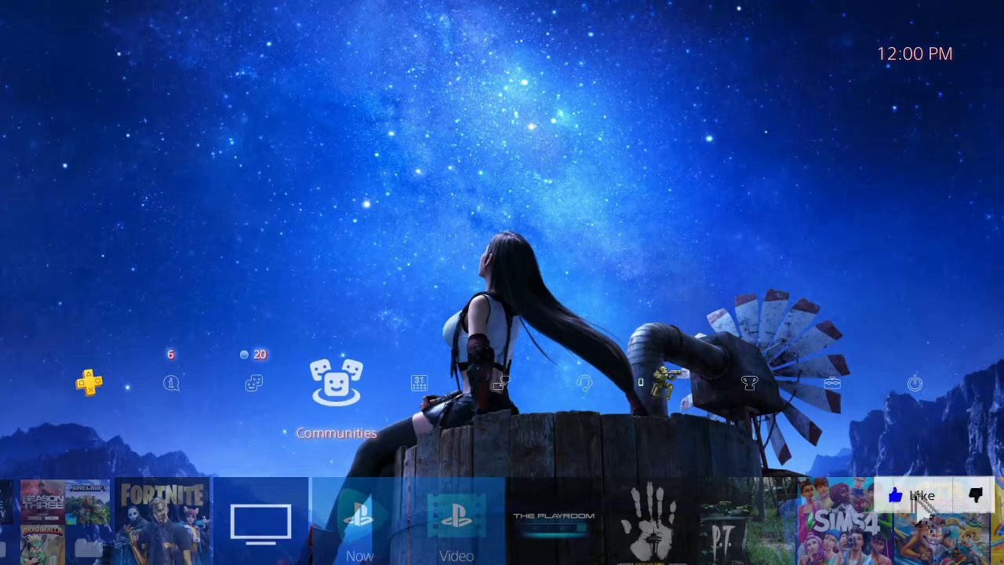
pyautogui.press('Right')
pyautogui.press('Right')
pyautogui.press('Right')
pyautogui.press('Right')
pyautogui.press('Right')
pyautogui.press('Right')
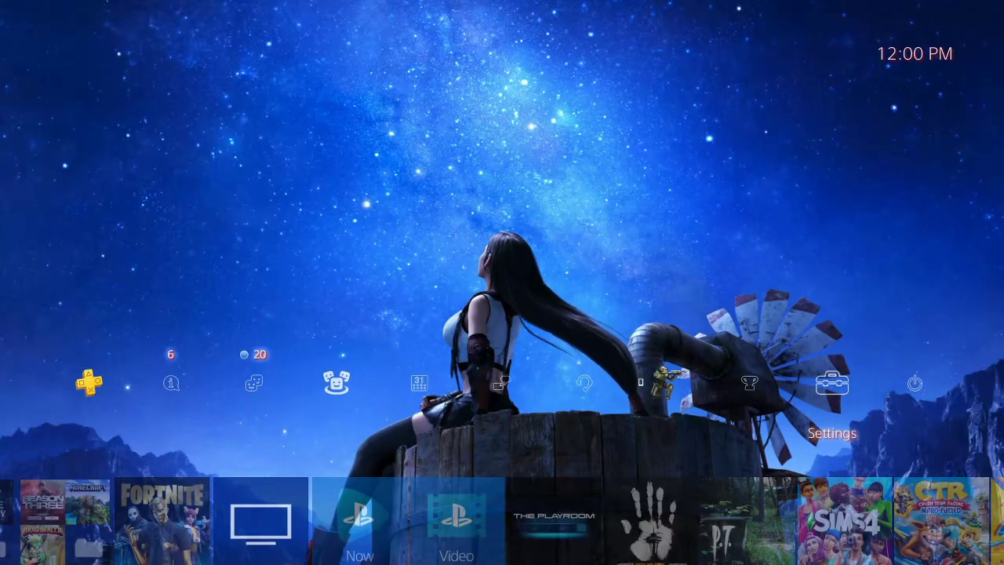
pyautogui.press('Return')
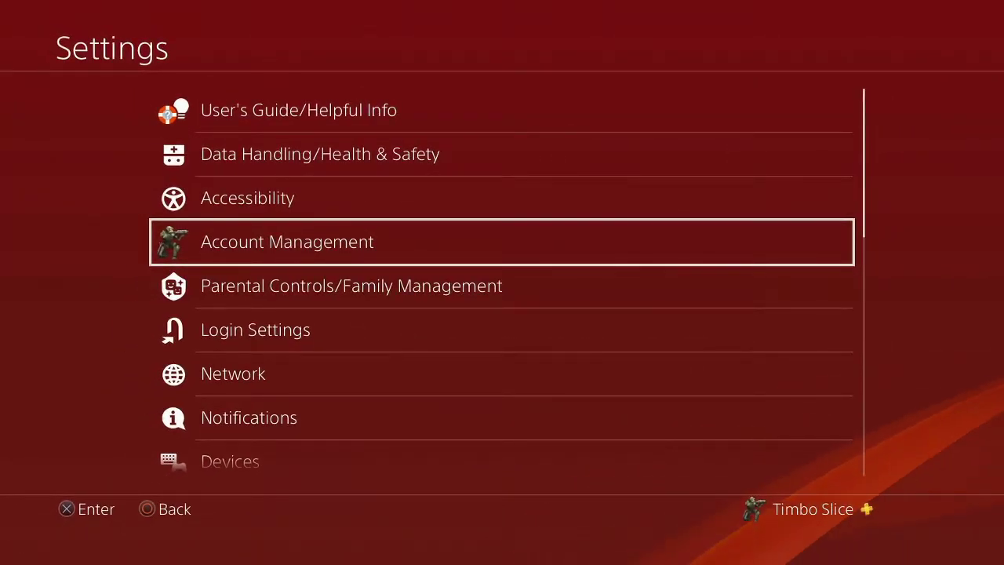
pyautogui.press('Down')
pyautogui.press('Down')
pyautogui.press('Down')
pyautogui.press('Down')
pyautogui.press('Down')
pyautogui.press('Down')
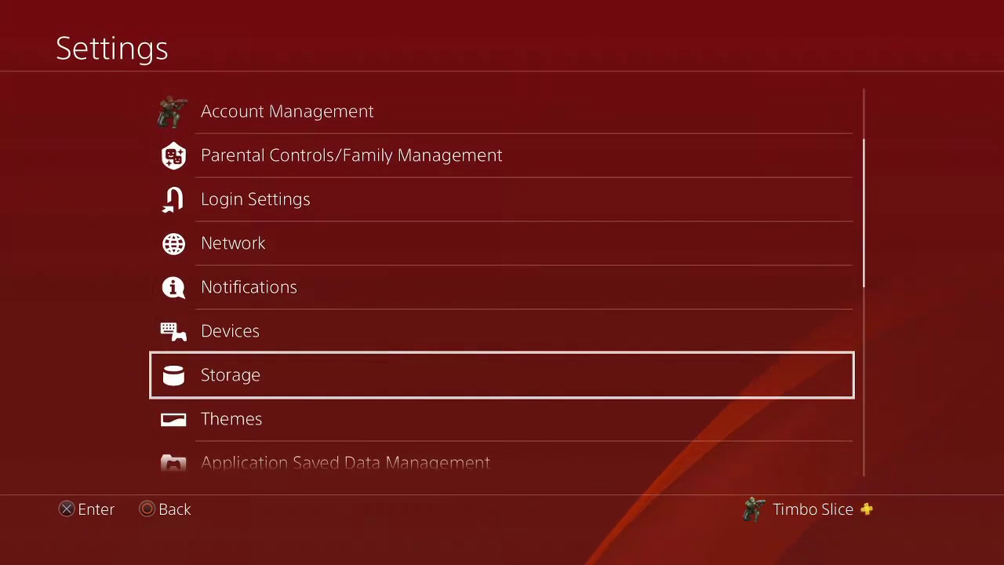
pyautogui.press('Return')
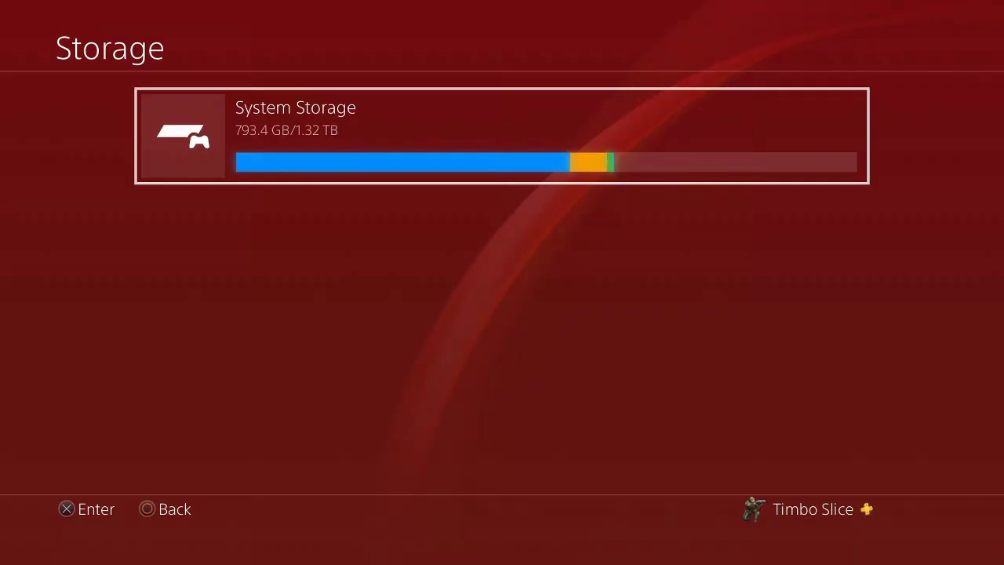
# Go to System Storage > Saved Data > Minecraft to show its 5.25 MB save from 4/4/2020
pyautogui.press('Return')
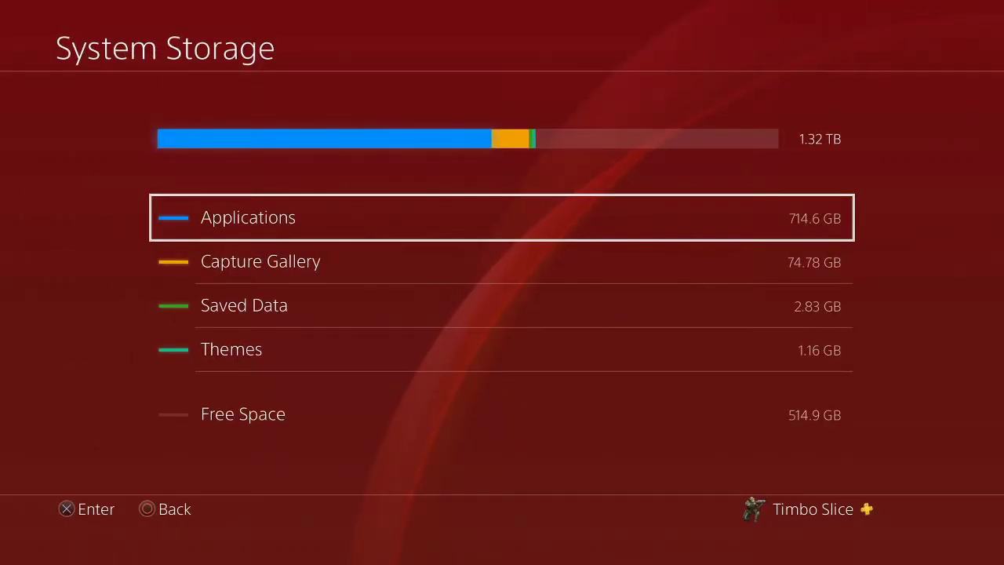
pyautogui.press('Down')
pyautogui.press('Down')
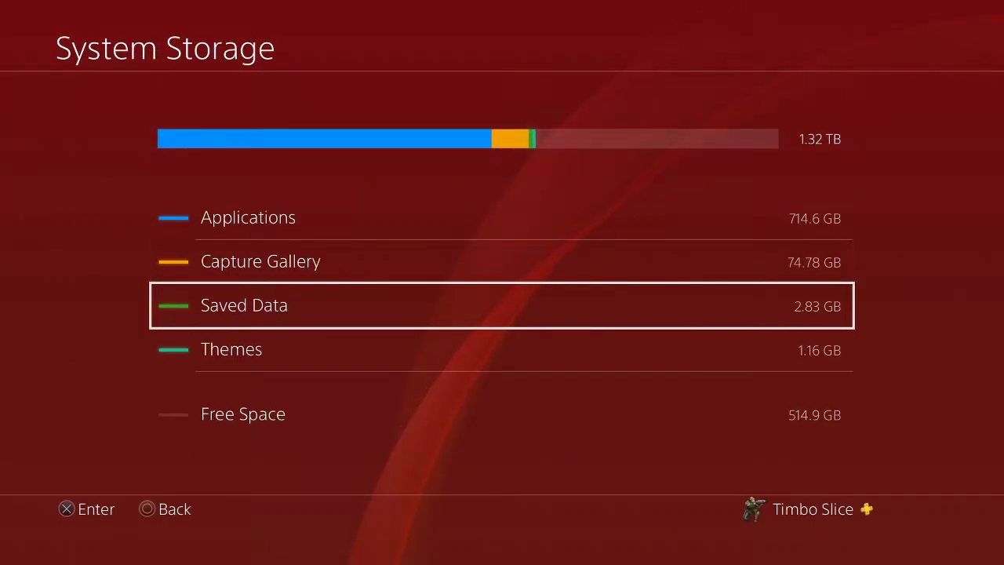
pyautogui.press('Return')
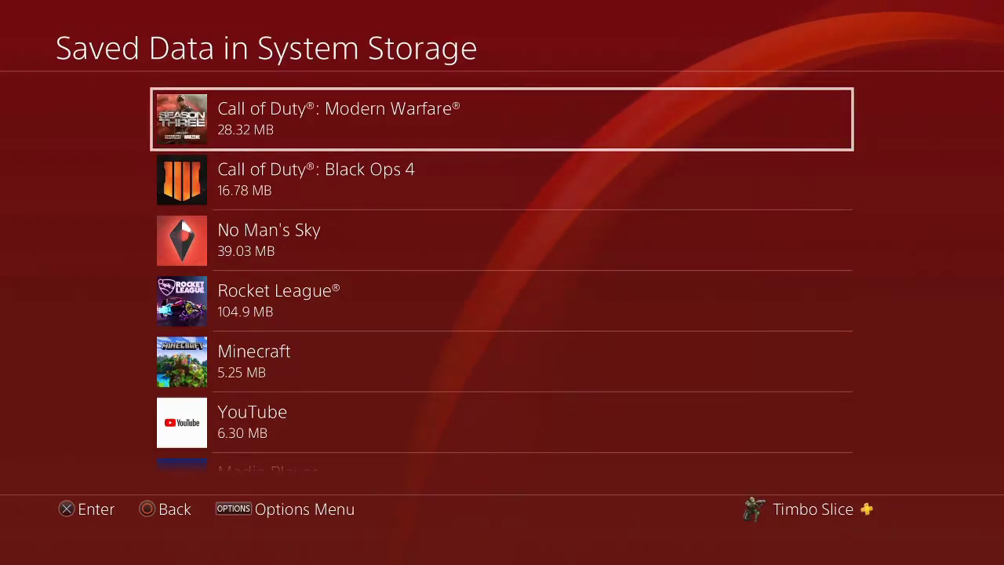
pyautogui.press('Down')
pyautogui.press('Down')
pyautogui.press('Down')
pyautogui.press('Down')
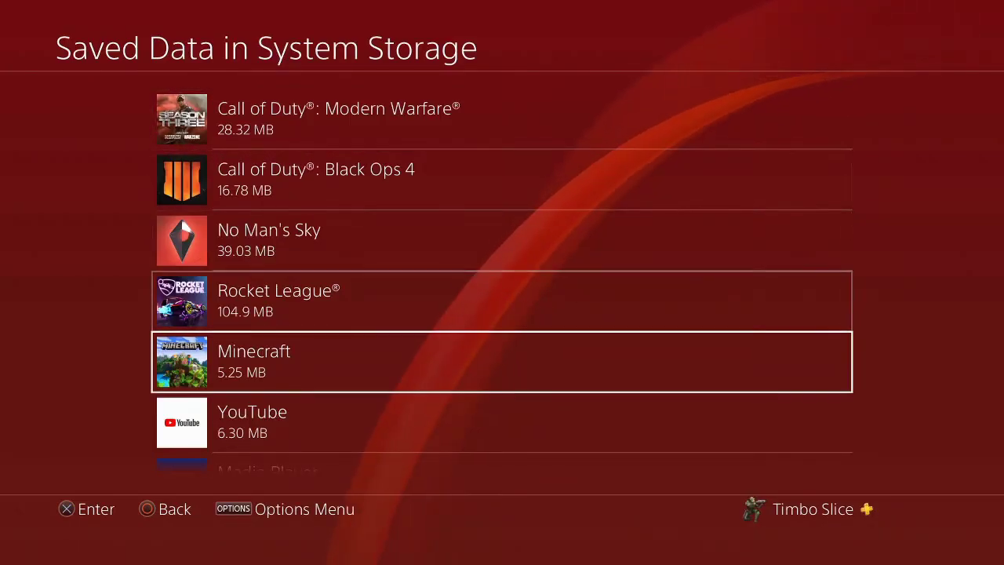
pyautogui.press('Return')
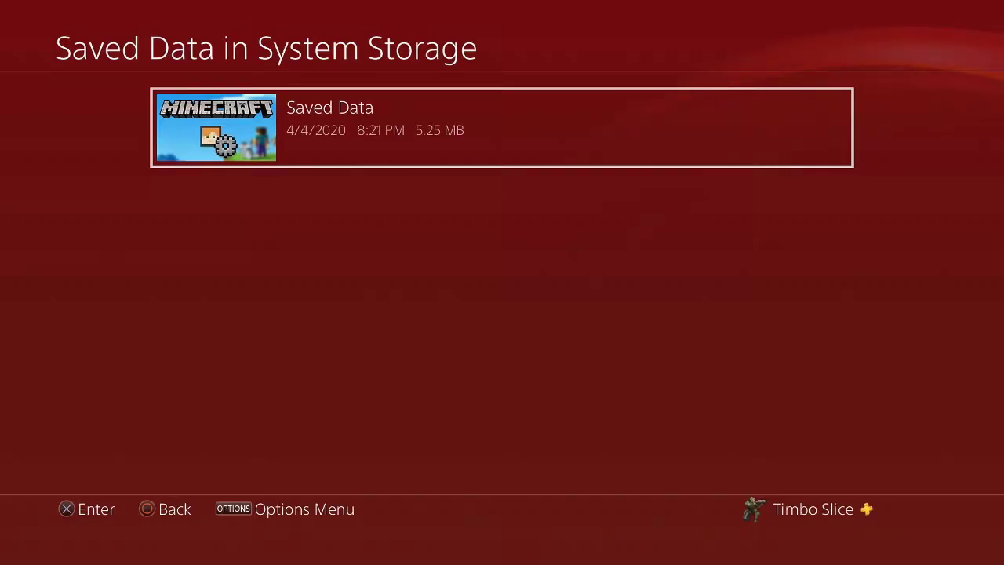
# Mark the Minecraft saved data entry for deletion, delete it and confirm
pyautogui.press('Menu')
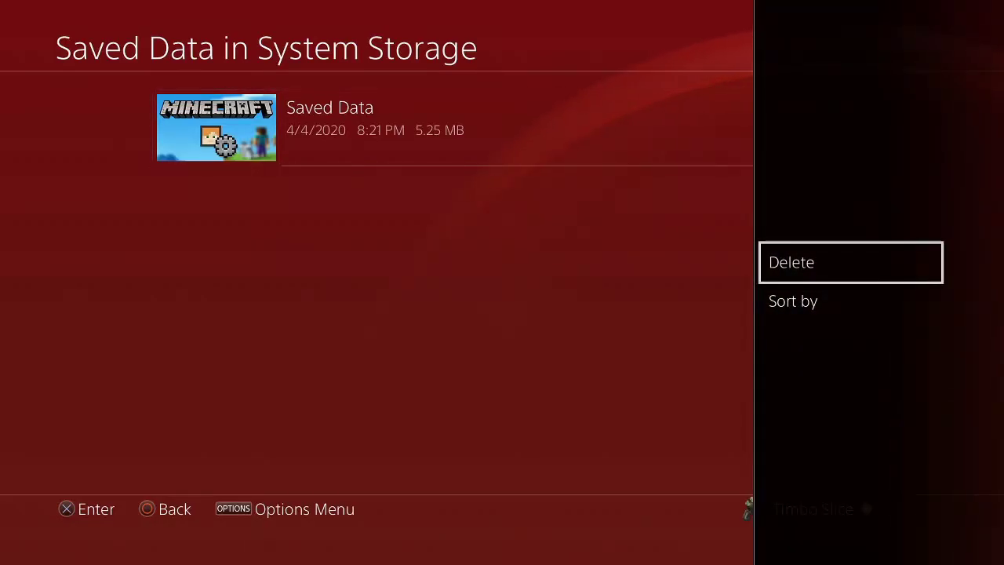
pyautogui.press('Return')
pyautogui.press('Return')
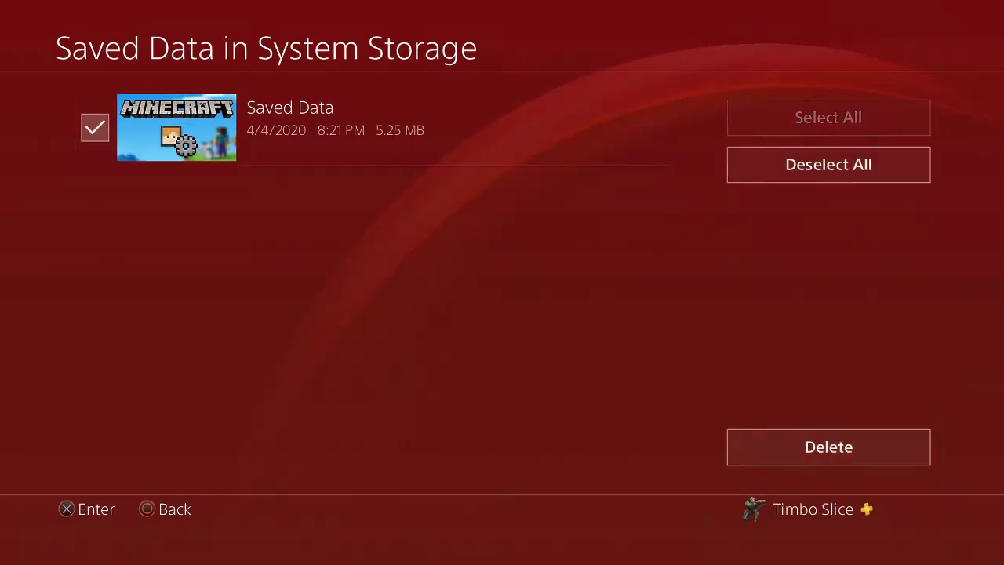
pyautogui.press('Right')
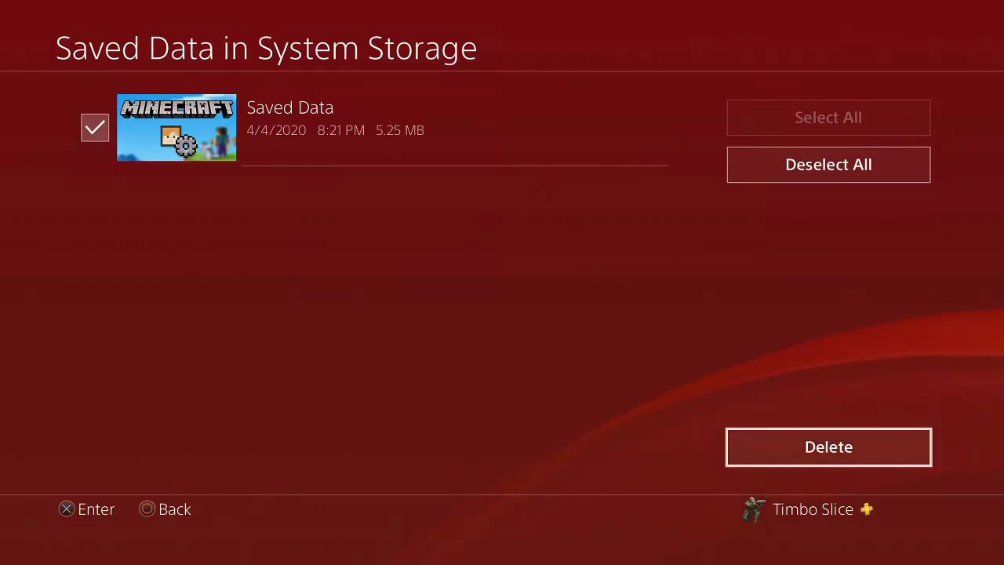
pyautogui.press('Return')
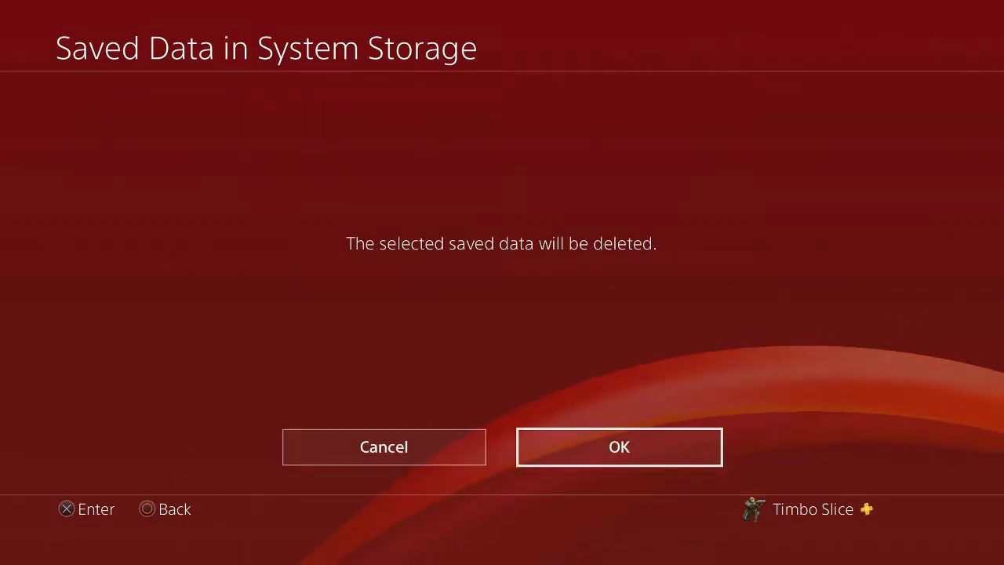
pyautogui.press('Return')
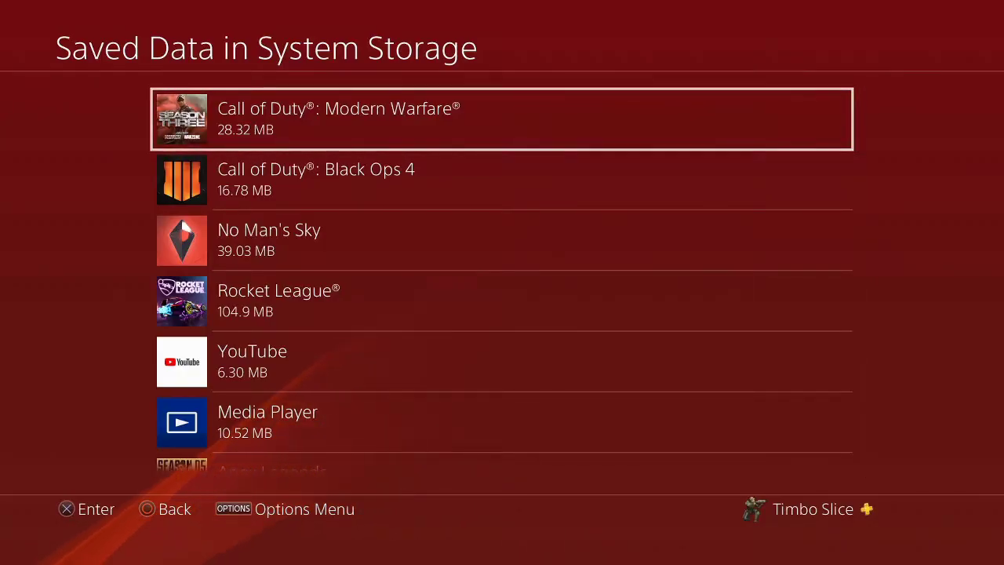
# In the Quick Menu's Power options, highlight Turn Off PS4
pyautogui.press('super')
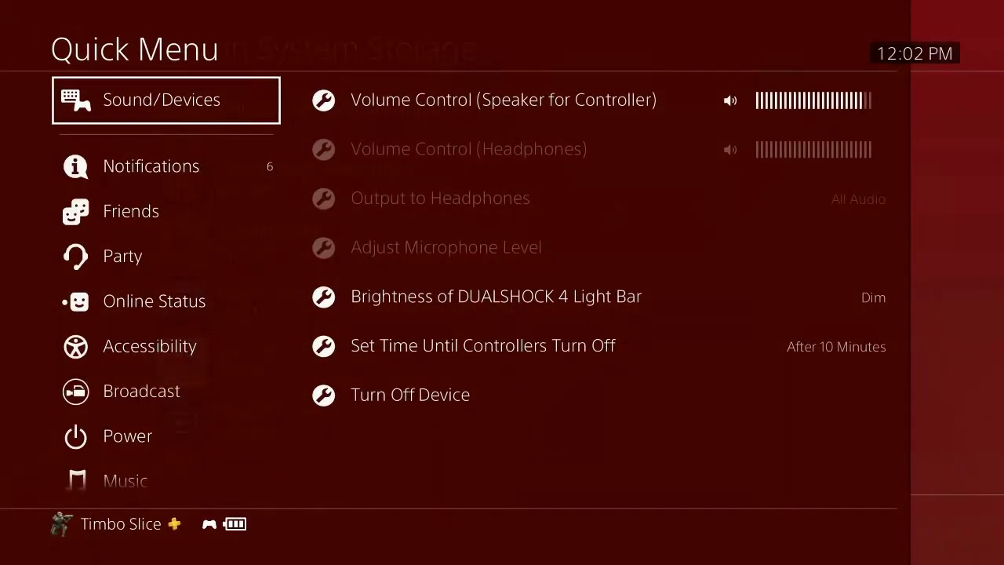
pyautogui.press('Down')
pyautogui.press('Down')
pyautogui.press('Down')
pyautogui.press('Down')
pyautogui.press('Down')
pyautogui.press('Down')
pyautogui.press('Down')
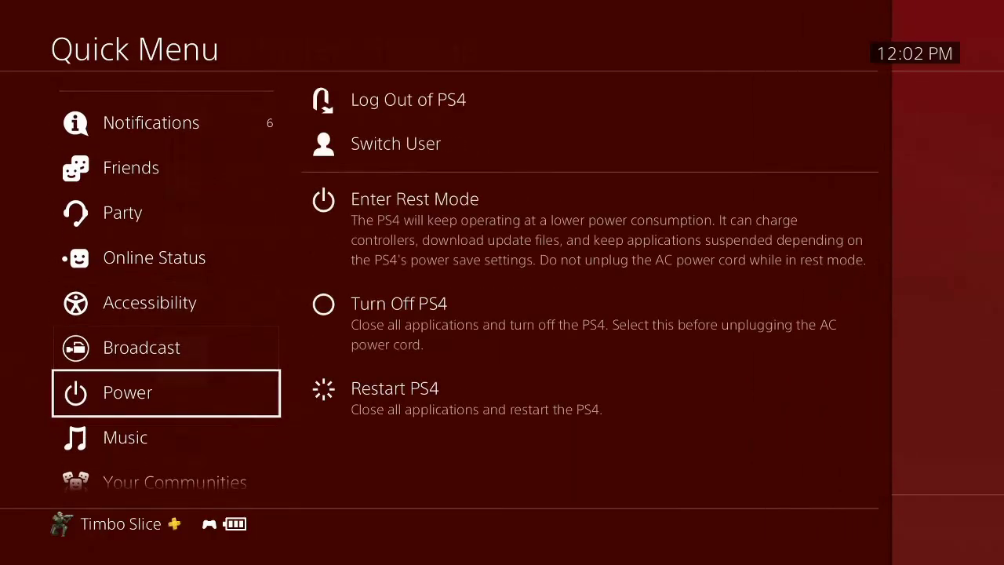
pyautogui.press('Right')
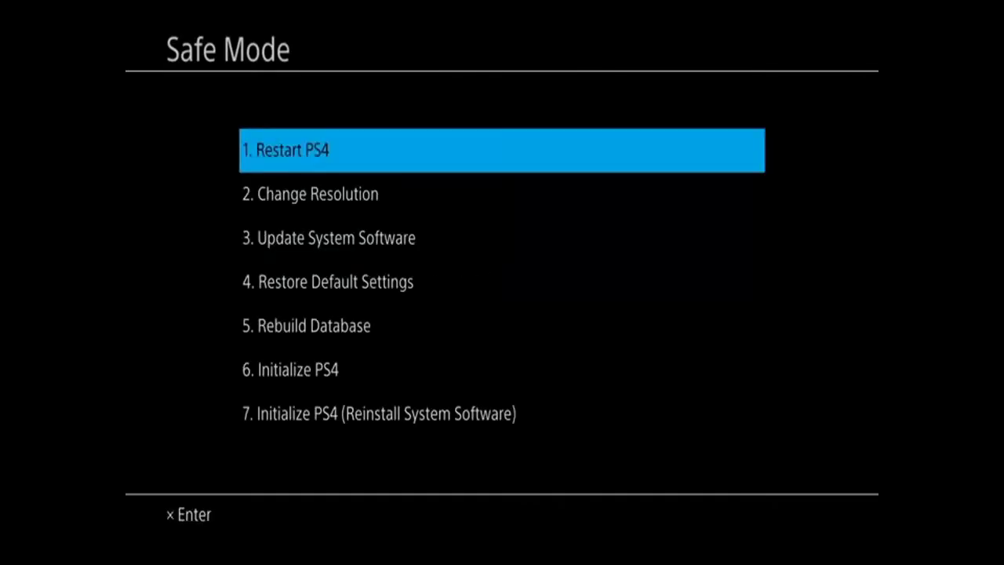
# Select option 5, Rebuild Database, from the Safe Mode menu
pyautogui.press('Down')
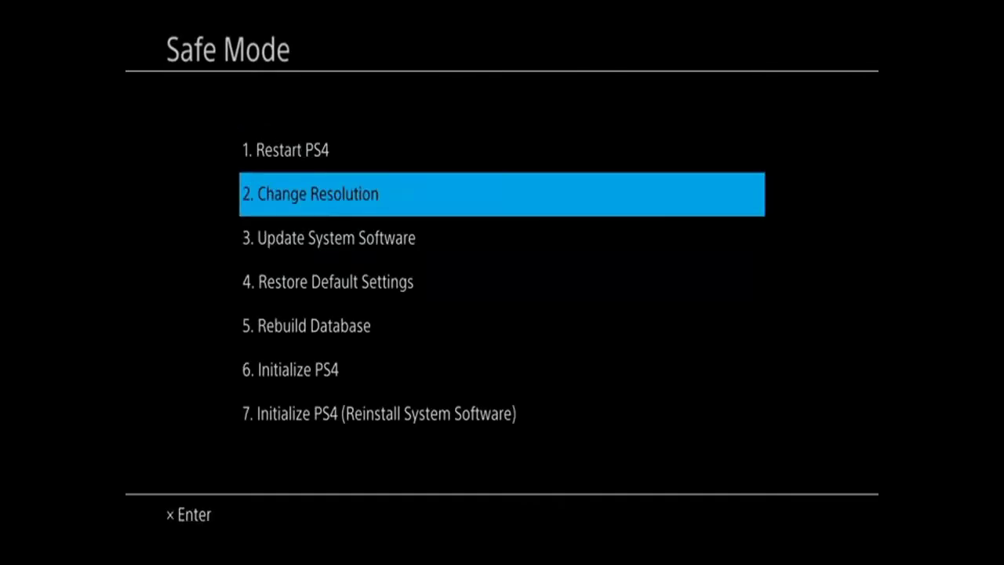
pyautogui.press('Down')
pyautogui.press('Down')
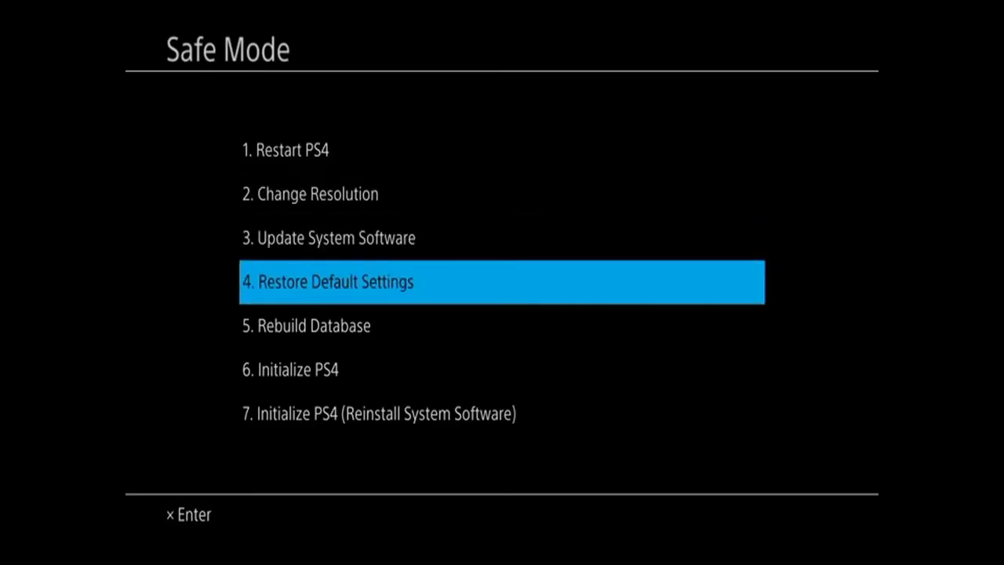
pyautogui.press('Down')
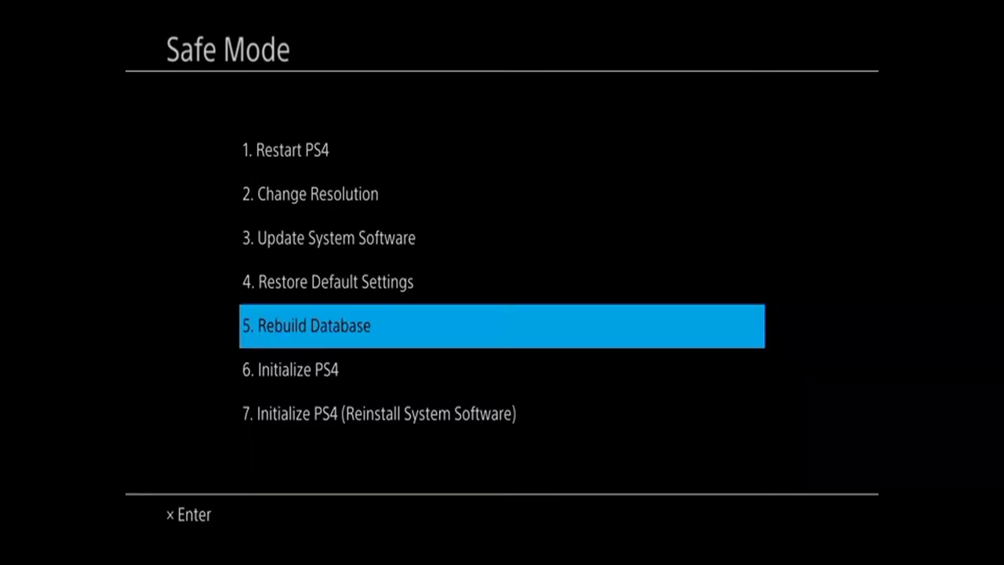
pyautogui.press('Return')
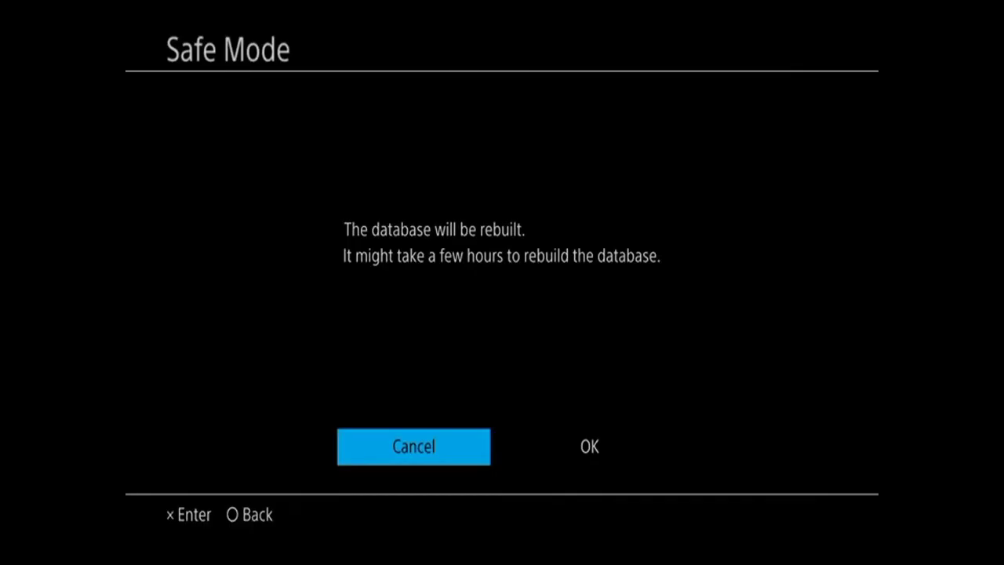
# Choose OK on the rebuild warning to start rebuilding the database
pyautogui.press('Right')
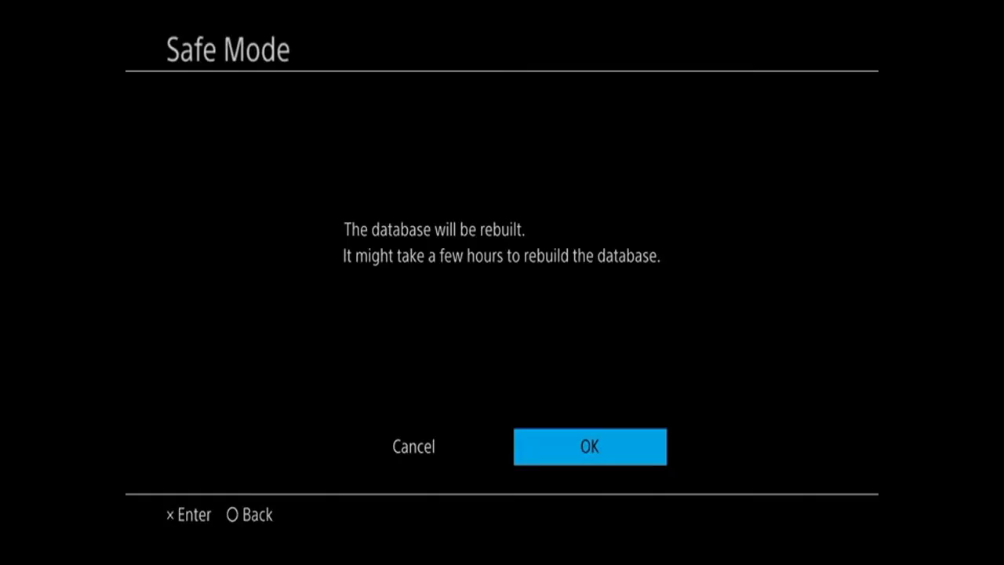
pyautogui.press('Return')
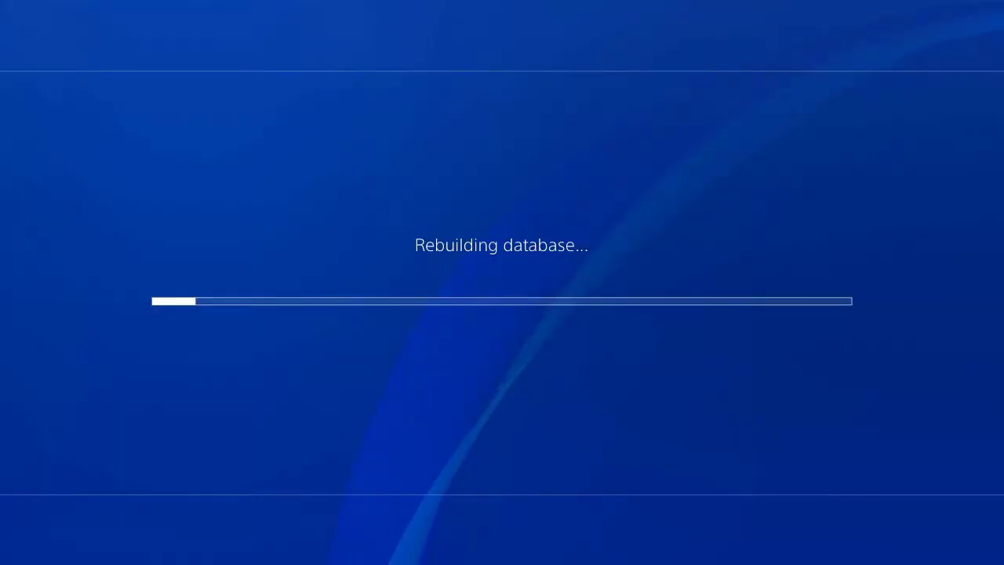